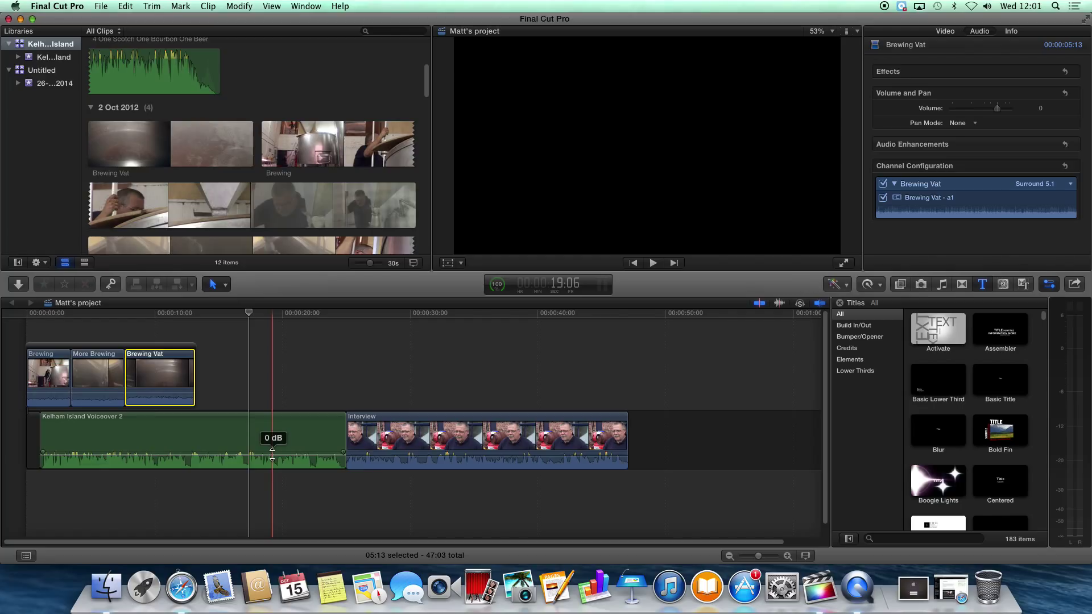
Drag the Kelham Island Voiceover 2 volume line down in two pulls and deselect the clip
left_click_drag(272, 455, 273, 452)
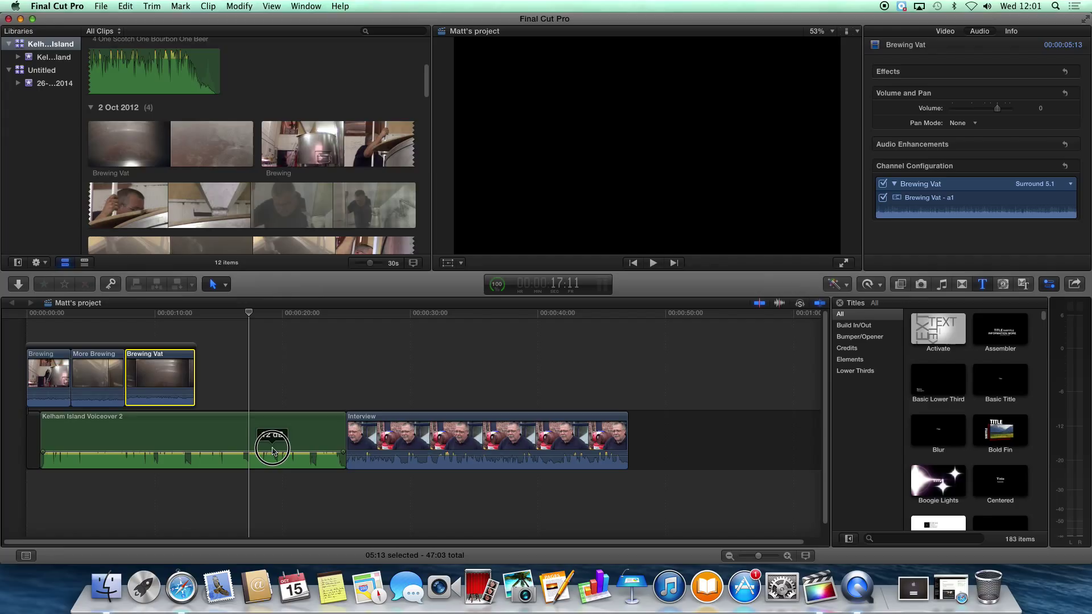
left_click_drag(274, 450, 272, 457)
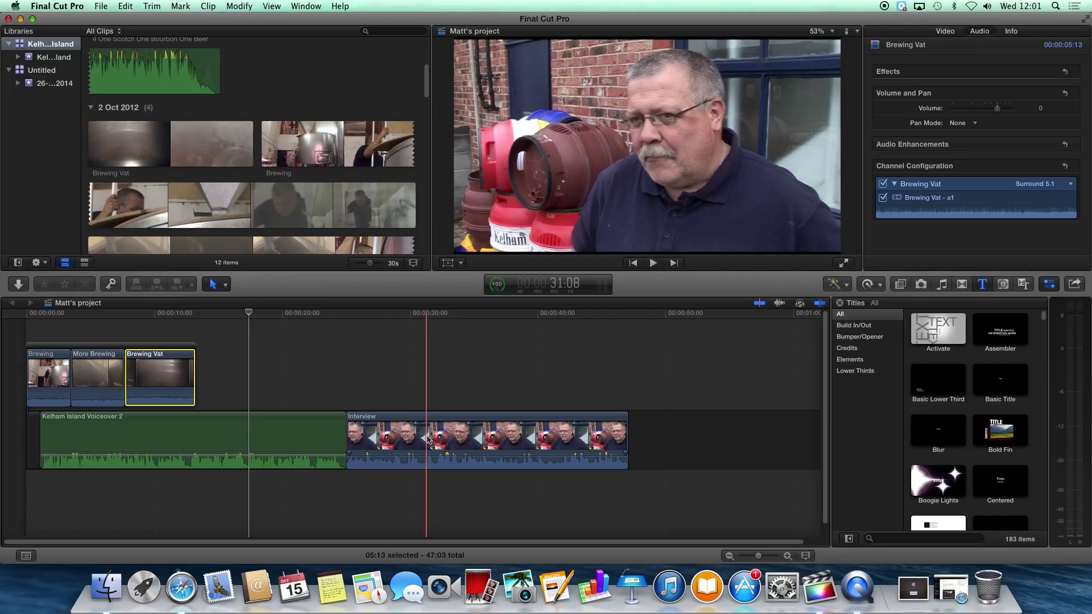
left_click(1074, 355)
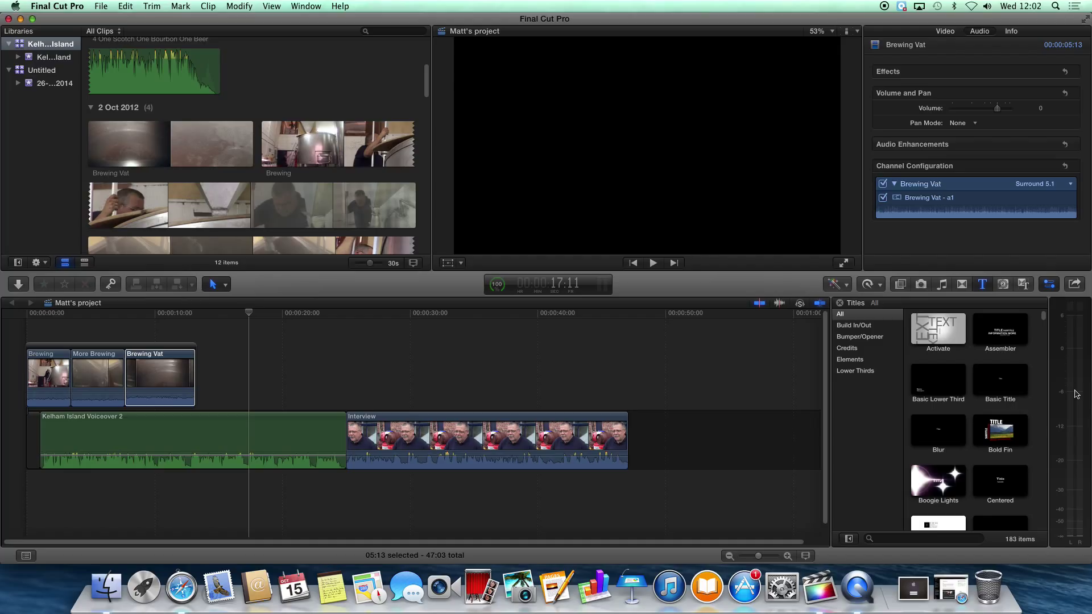
Zoom in on the Interview start and set its audio fade-in handle to a brief ramp
left_click(357, 314)
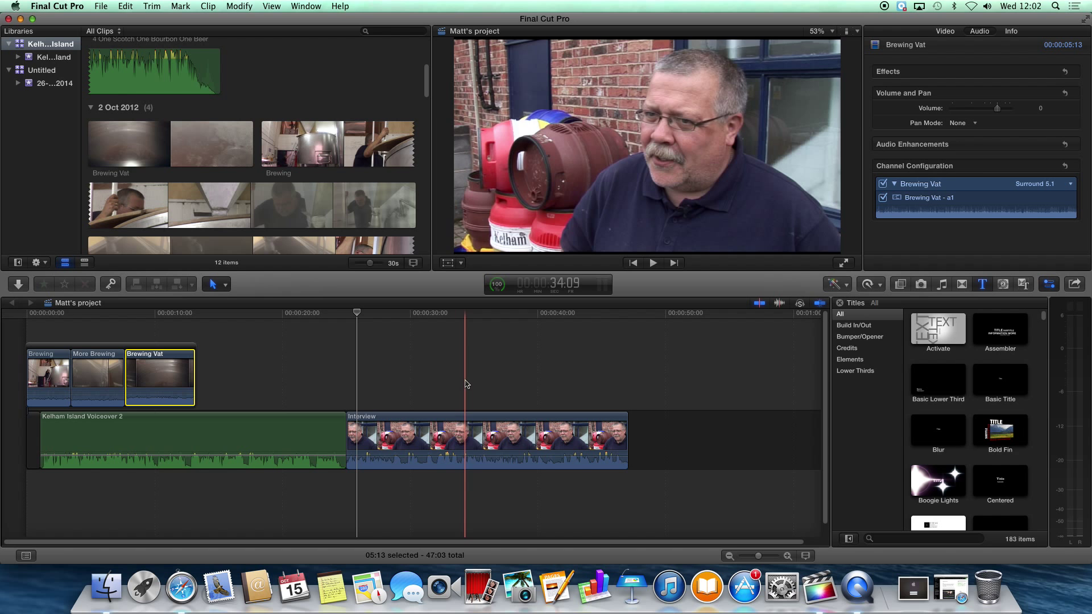
left_click_drag(758, 556, 765, 558)
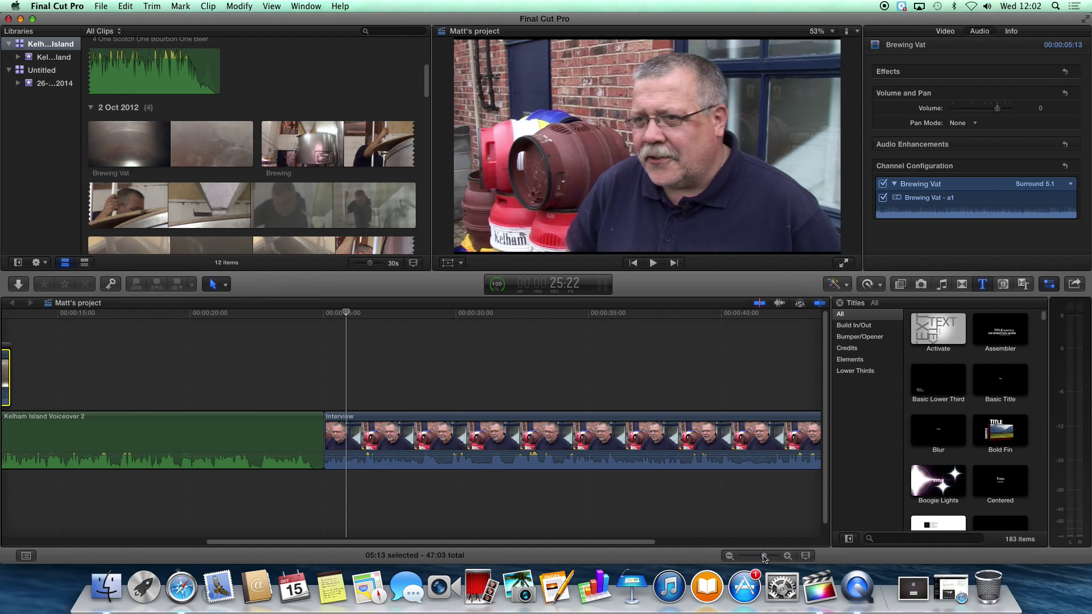
left_click(325, 453)
left_click_drag(326, 453, 390, 458)
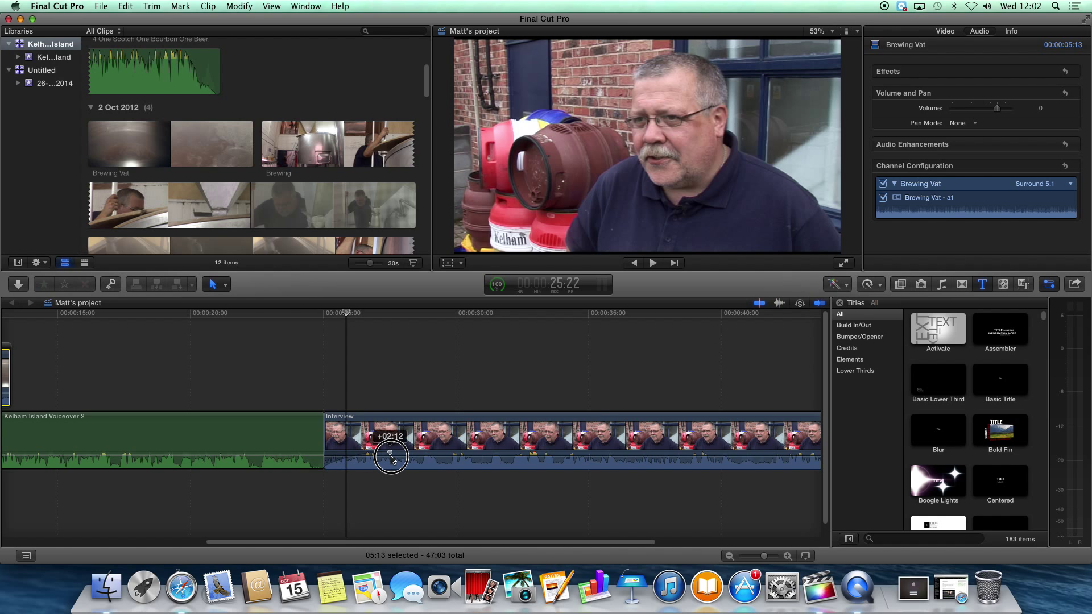
left_click_drag(391, 458, 335, 457)
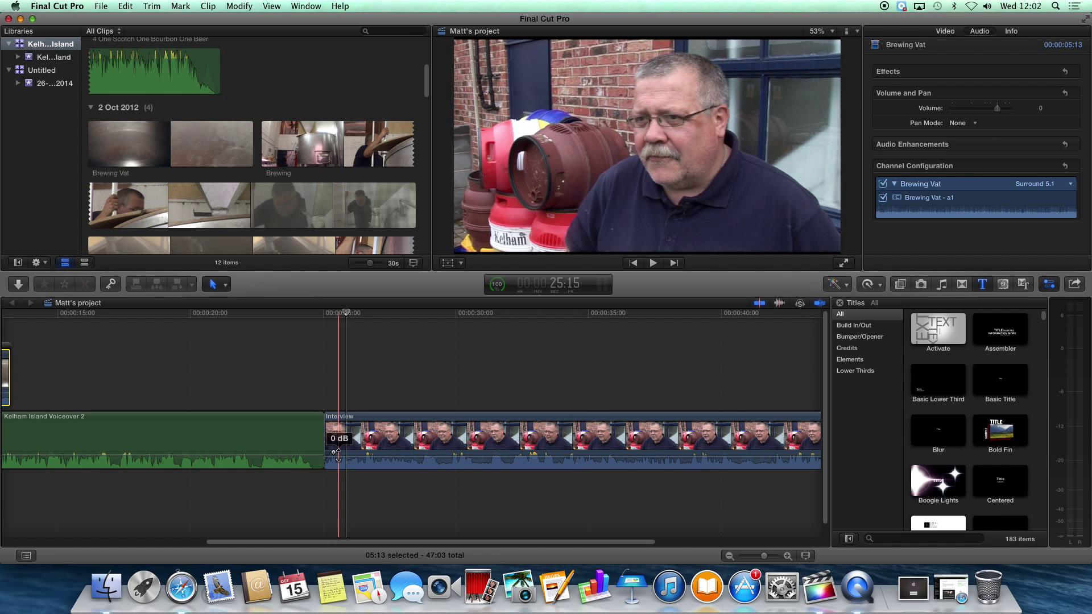
left_click_drag(338, 541, 128, 543)
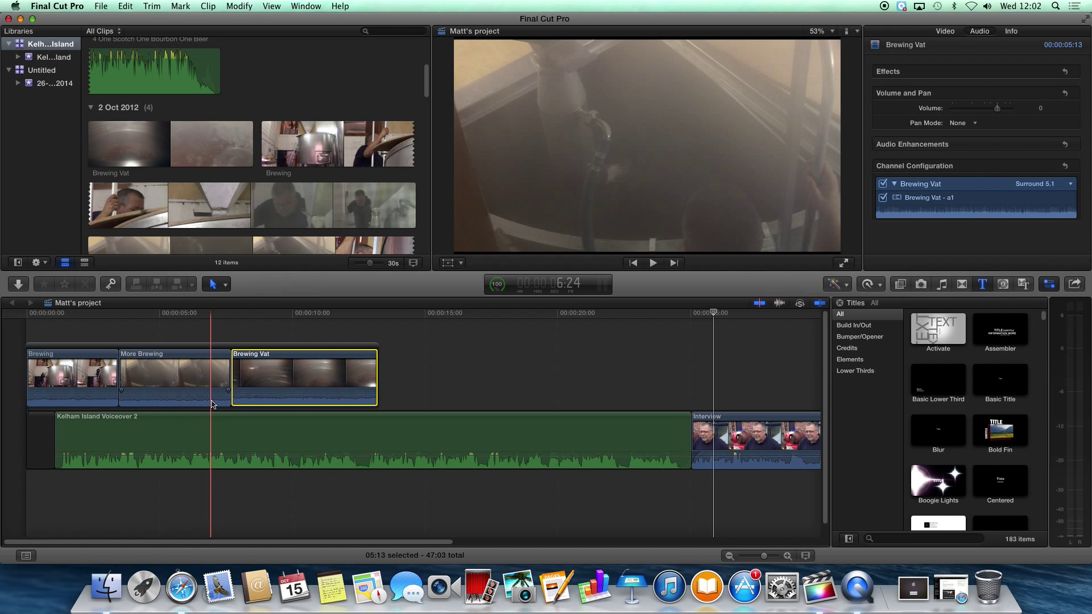
Extend More Brewing's audio past its picture and pull Brewing Vat's expanded audio earlier to overlap it
left_click_drag(211, 404, 261, 391)
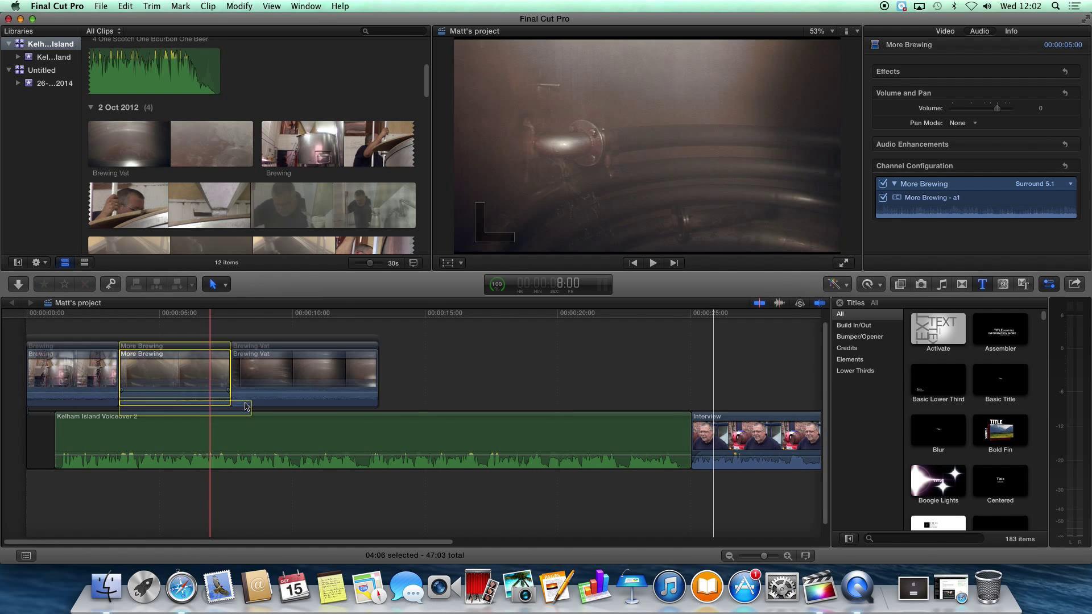
left_click(261, 385)
double_click(273, 389)
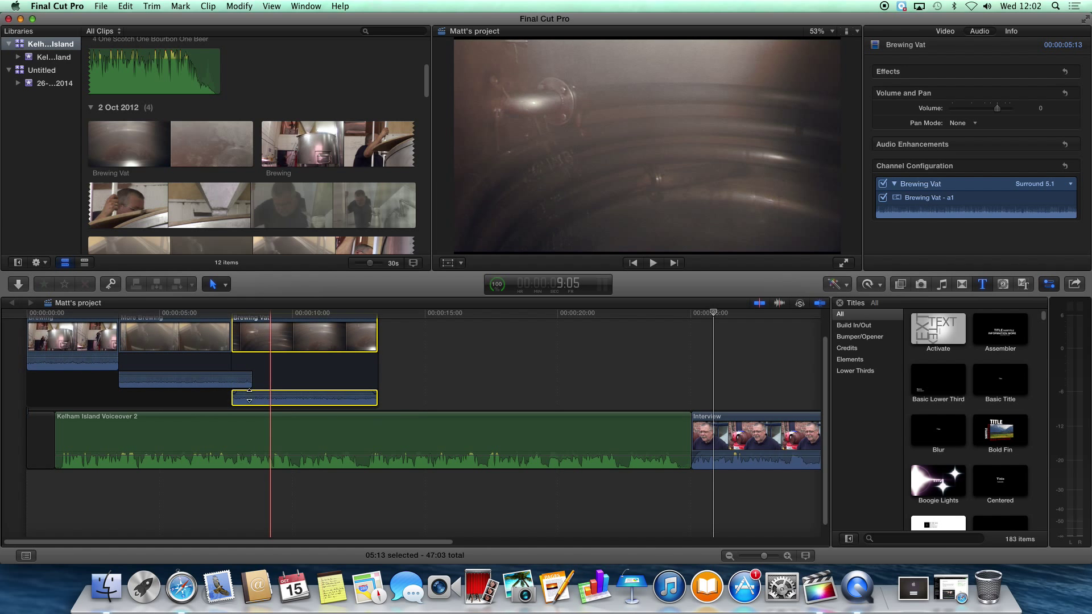
mouse_move(232, 398)
left_mouse_down()
mouse_move(199, 401)
mouse_move(230, 375)
mouse_move(227, 393)
left_mouse_up()
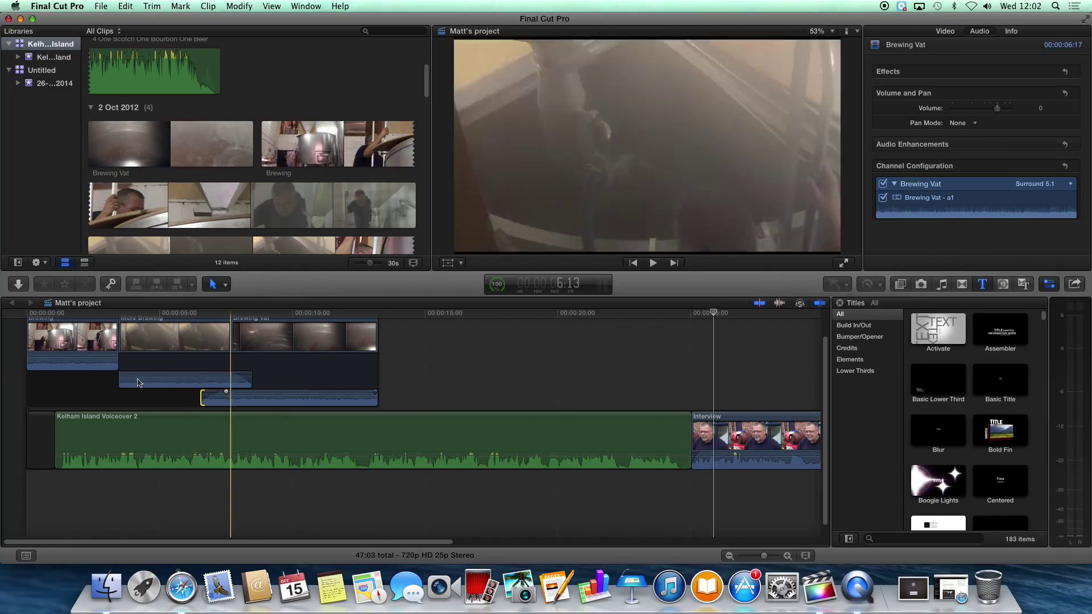
Expand the first Brewing clip's audio and add two volume keyframes near its start
left_click(45, 368)
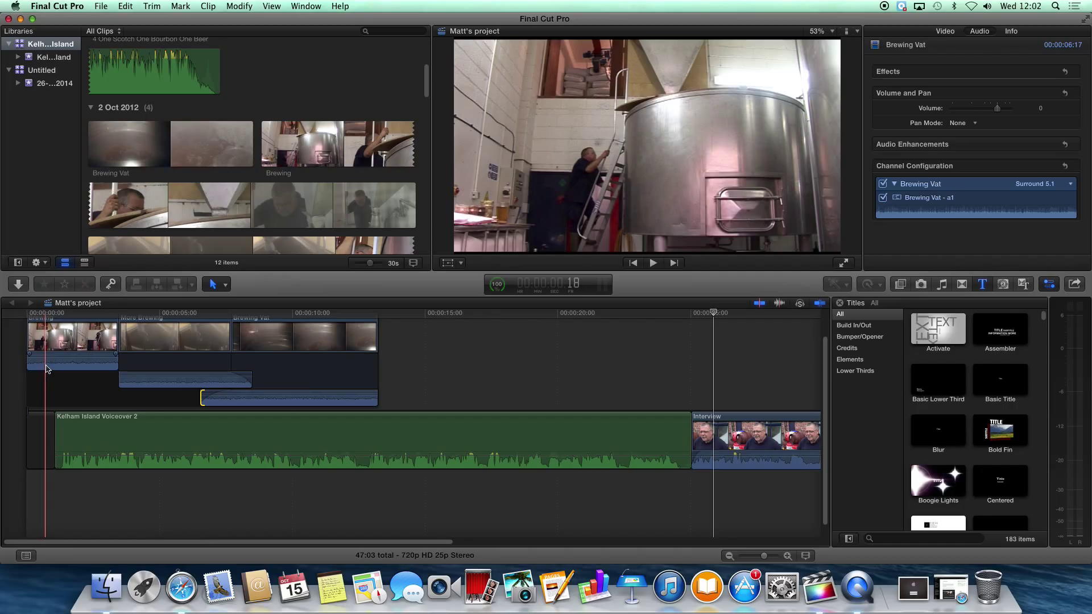
double_click(47, 369)
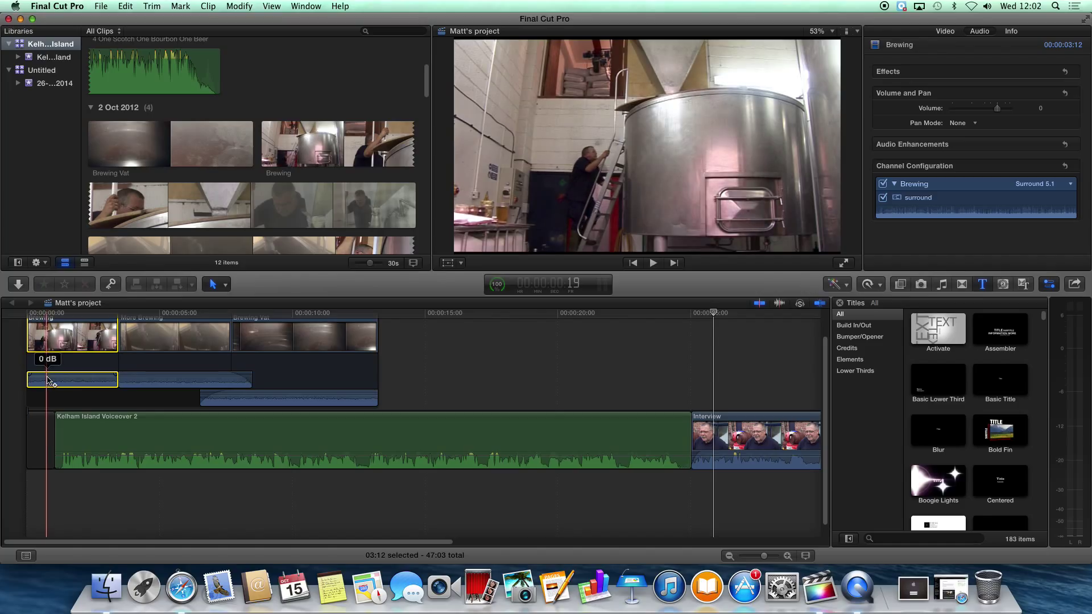
left_click(48, 378, "alt")
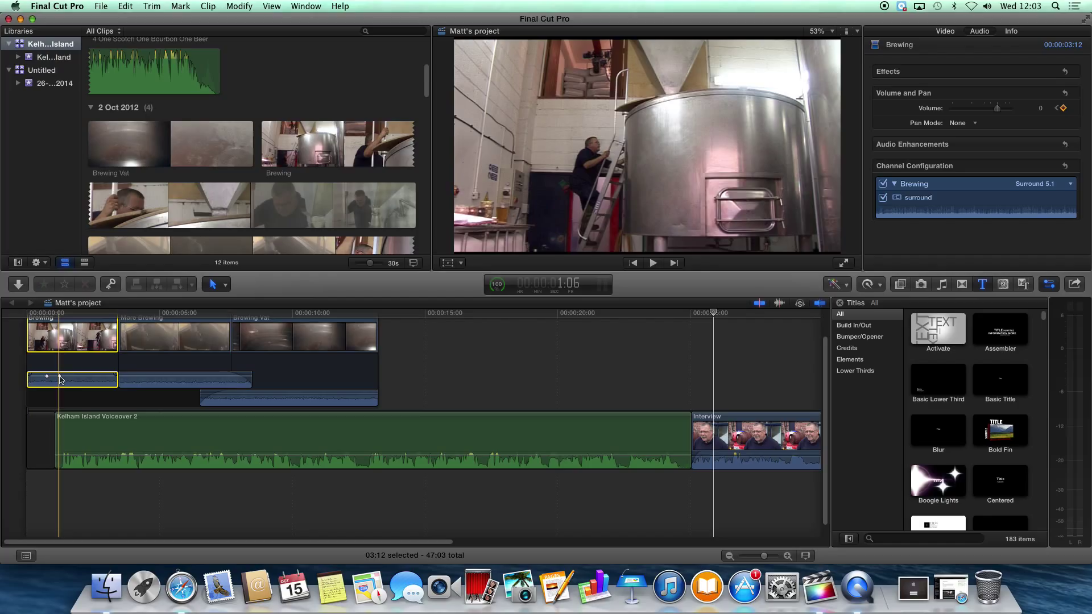
left_click(59, 378, "alt")
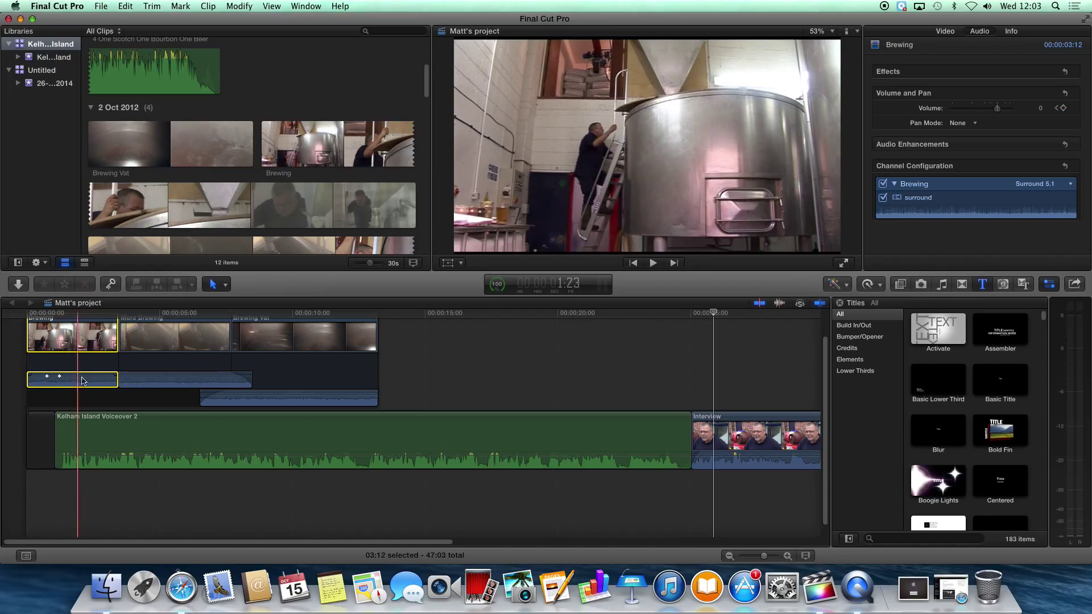
Drag the volume line after the keyframes down to -16 dB
left_click(81, 378, "alt")
left_click_drag(81, 378, 79, 382)
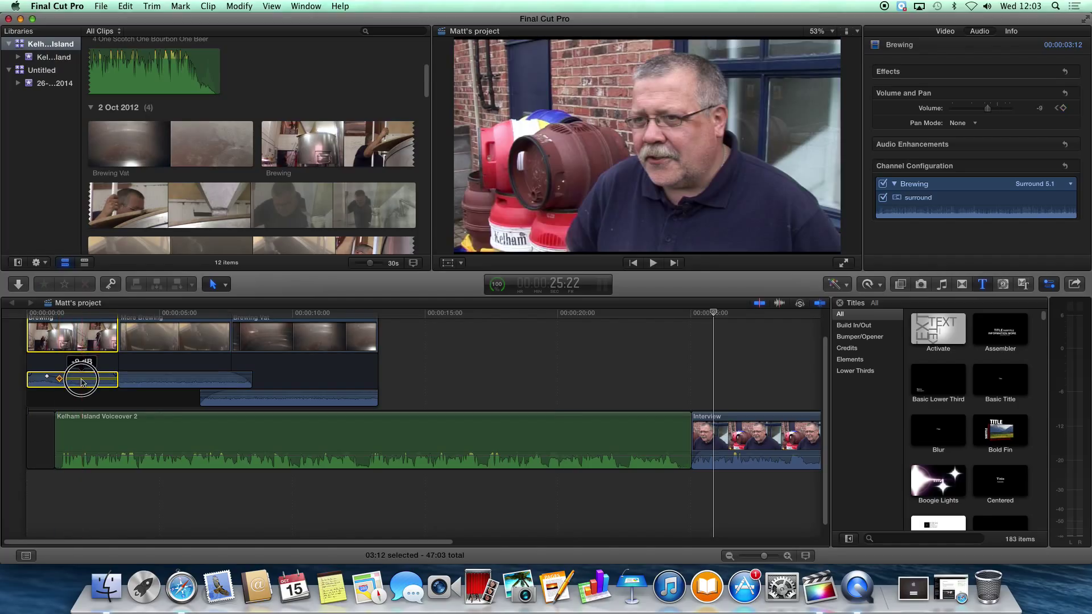